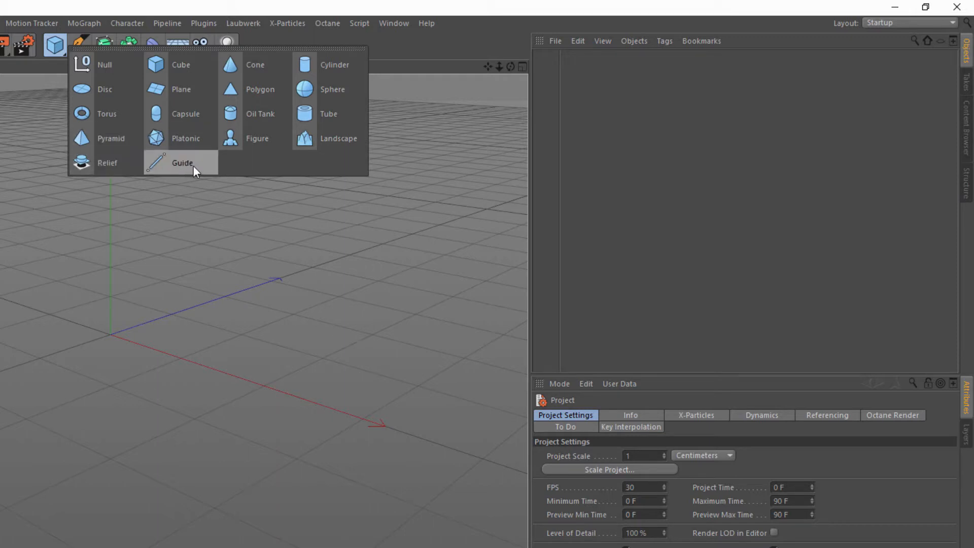
Detach the primitive objects palette as a floating window over the viewport and close it again.
left_click(218, 46)
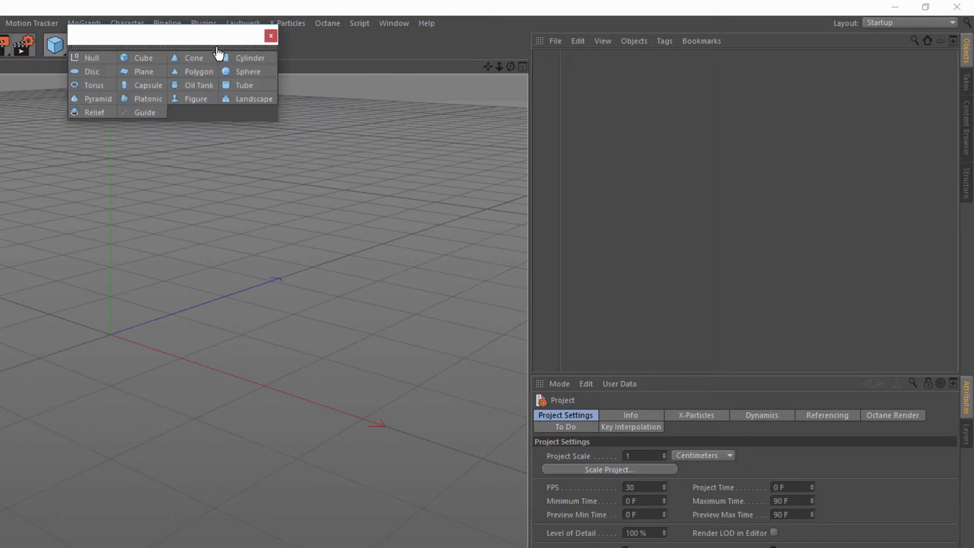
left_click_drag(190, 36, 310, 165)
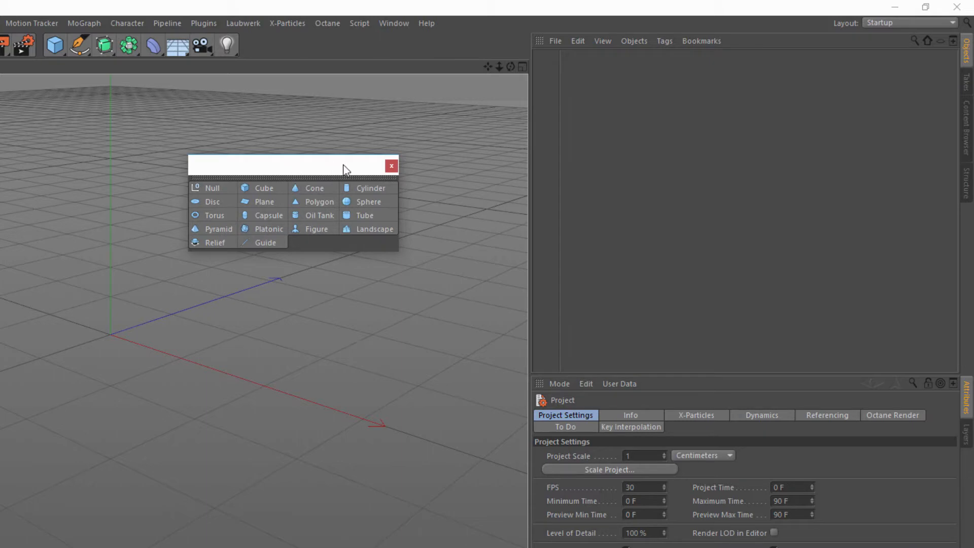
left_click(391, 165)
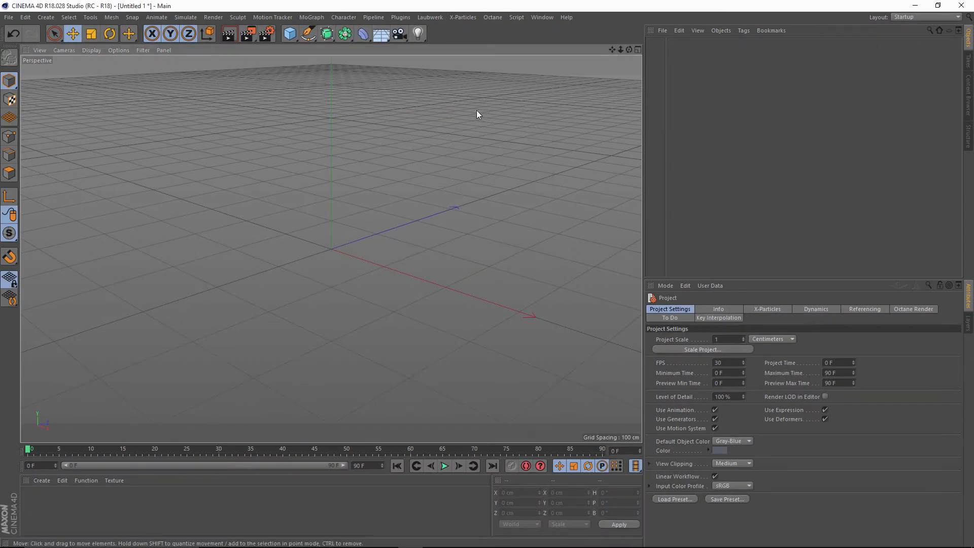
Add a cube primitive to the scene and rename it "My First Cube".
left_click(290, 34)
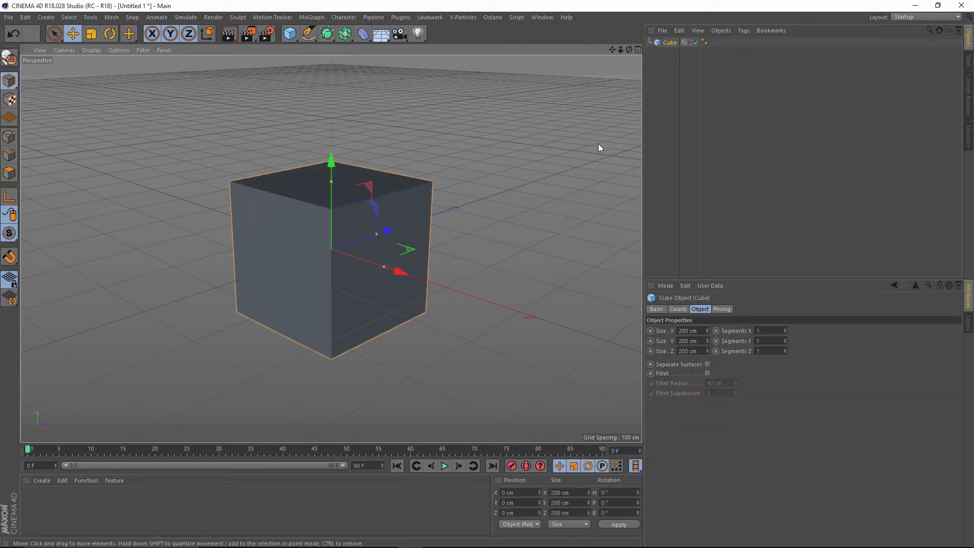
double_click(669, 43)
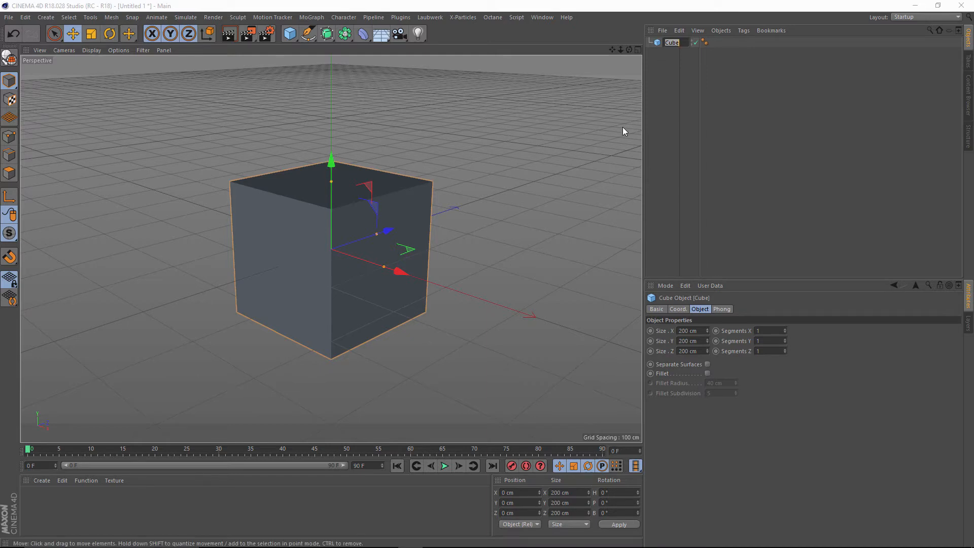
type("My F")
type("i")
type("rst")
type(" Cube")
key("Return")
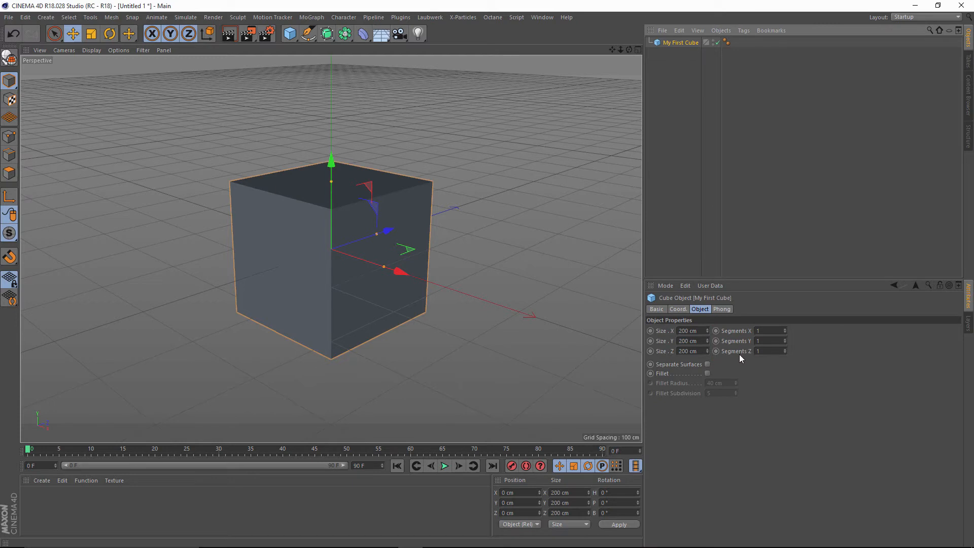
Set the viewport display to Gouraud Shading (Lines).
left_click(784, 338)
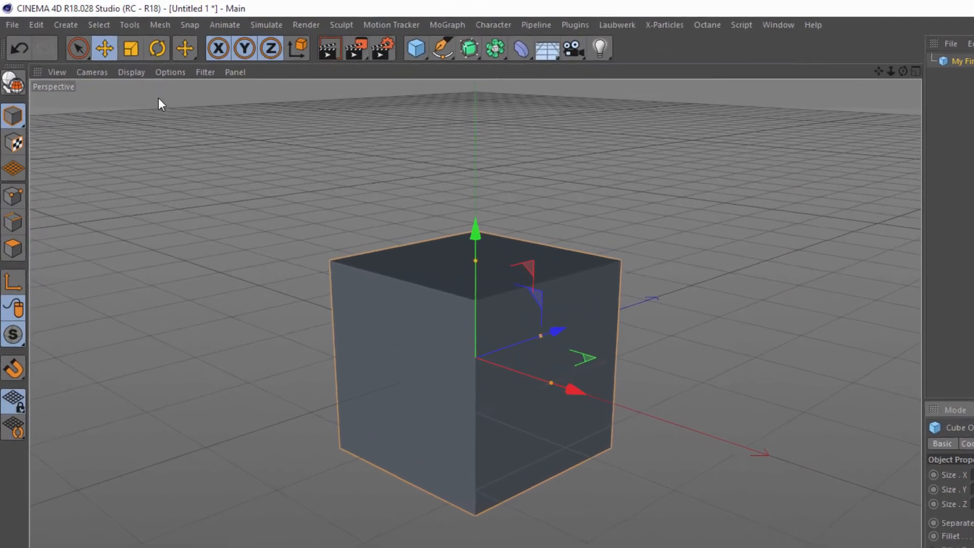
left_click(142, 77)
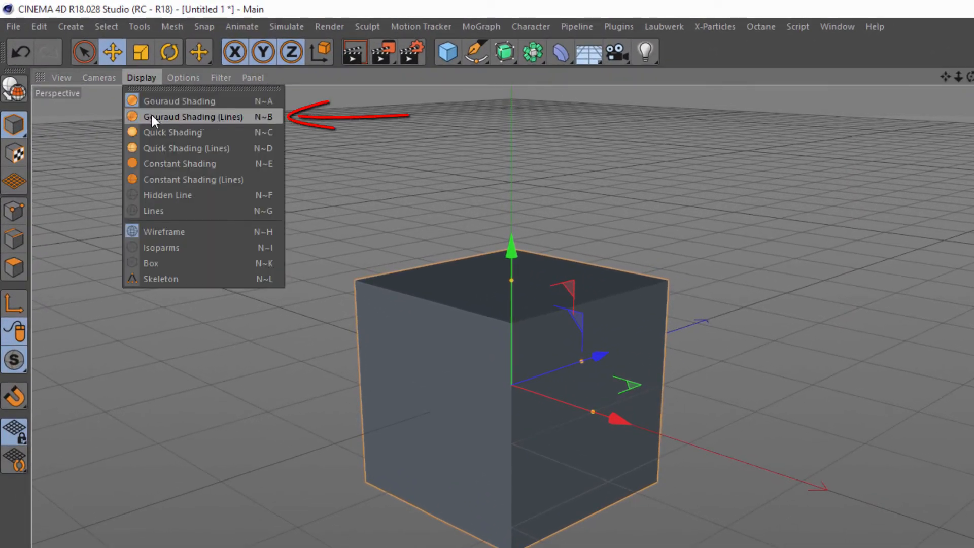
left_click(252, 119)
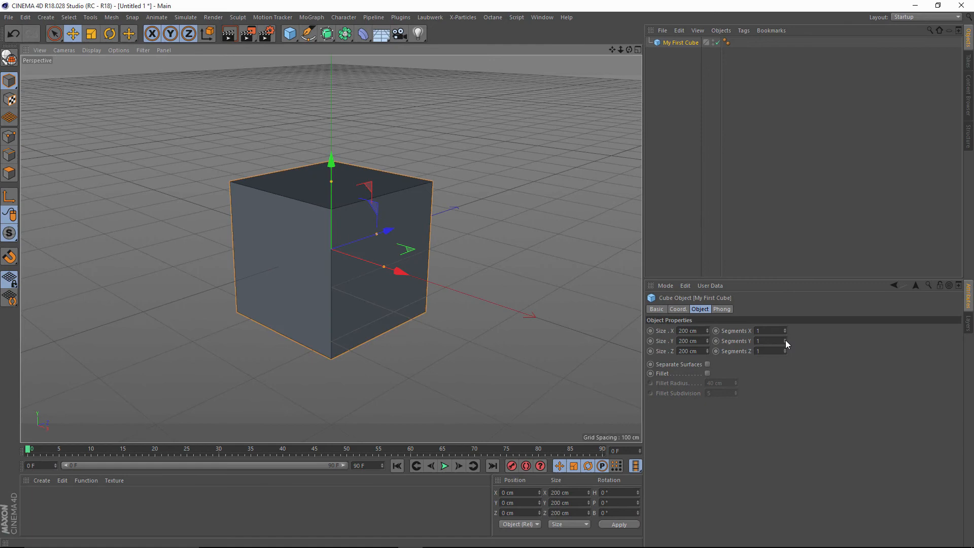
Raise the cube's Y segments to 3 and reduce them back to 1.
left_click(785, 340)
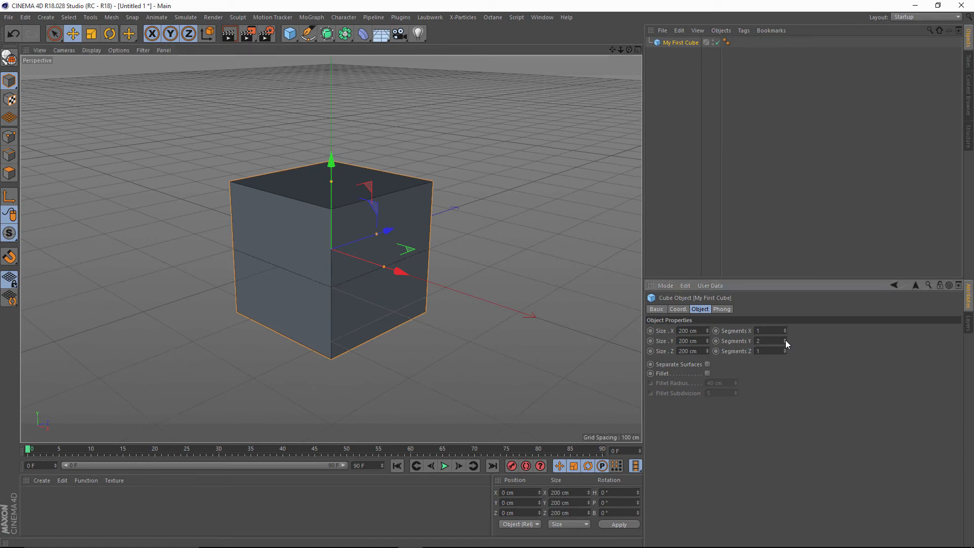
left_click(786, 339)
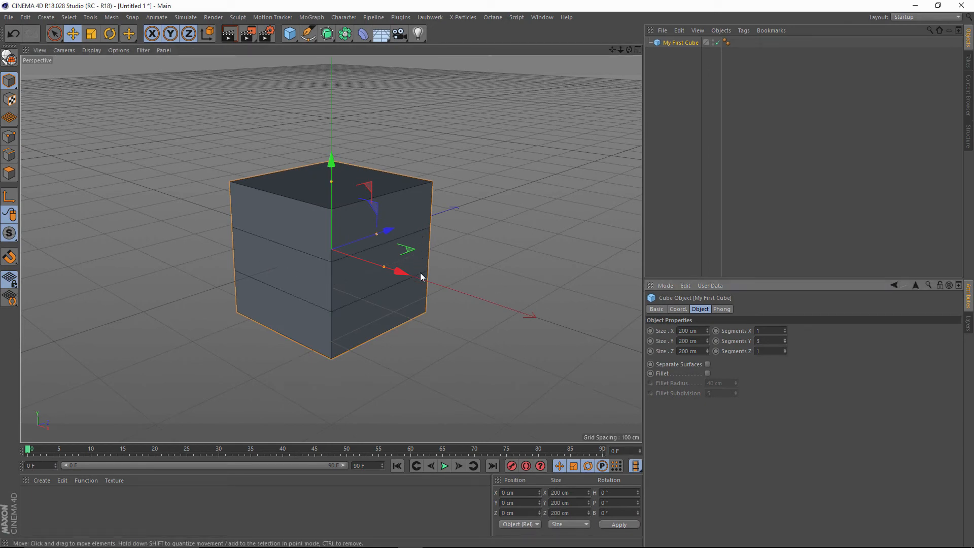
left_click(786, 342)
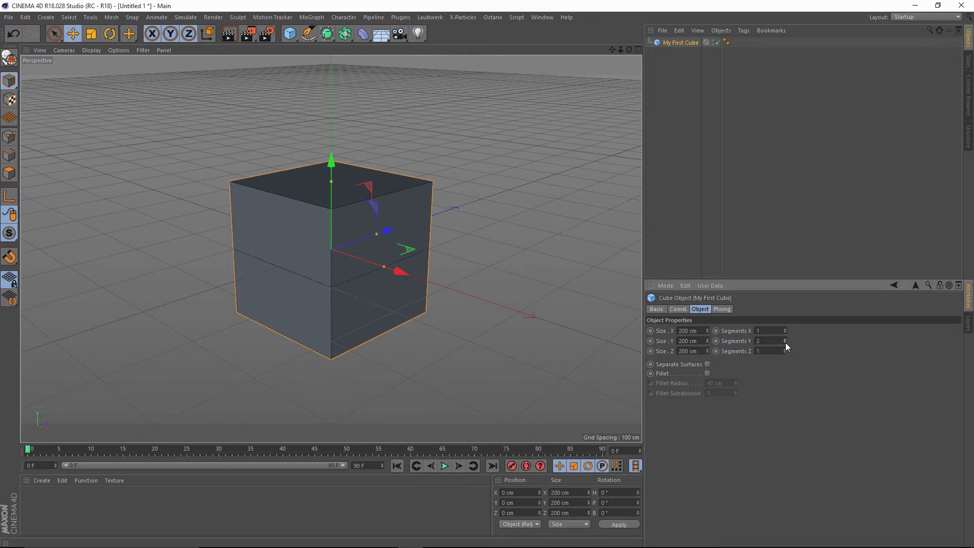
left_click(785, 342)
Try moving the cube about 107 cm along Z, about 133 cm along X, and upward along Y, undoing each move.
left_click_drag(393, 231, 437, 220)
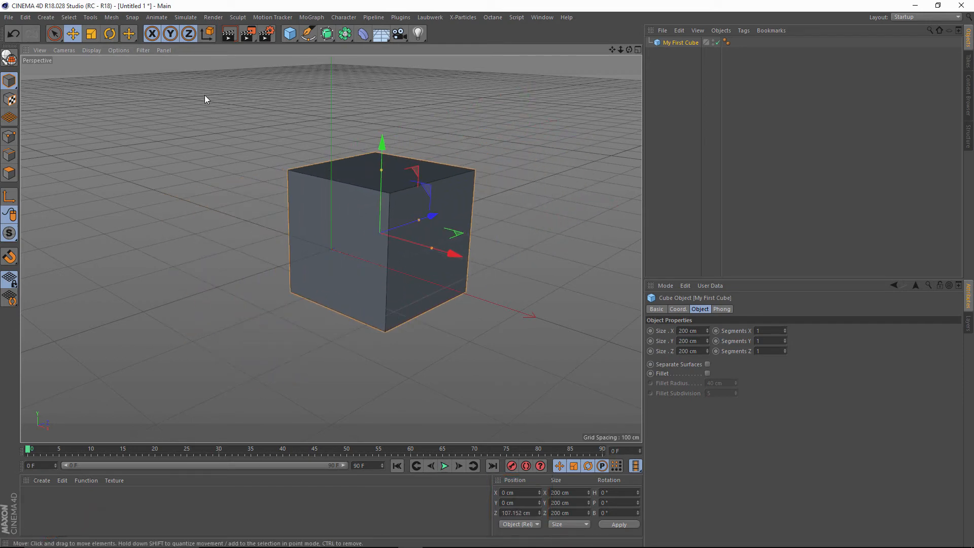
left_click(16, 34)
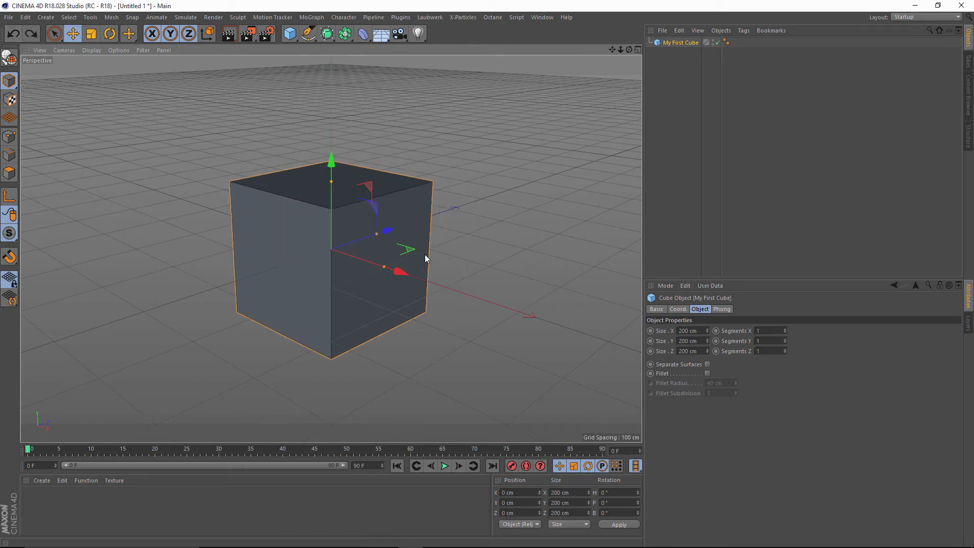
left_click_drag(404, 273, 479, 315)
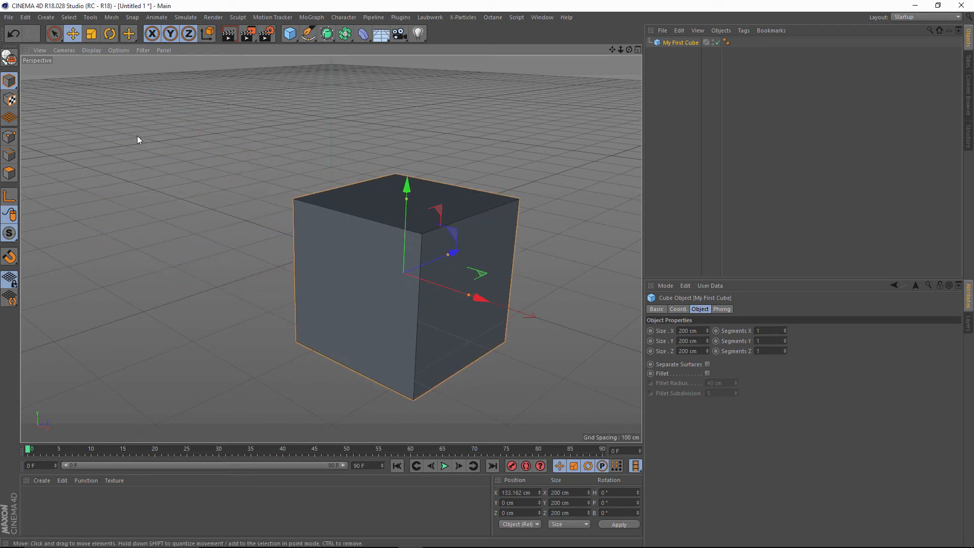
left_click(13, 34)
left_click_drag(330, 161, 343, 115)
left_click(23, 35)
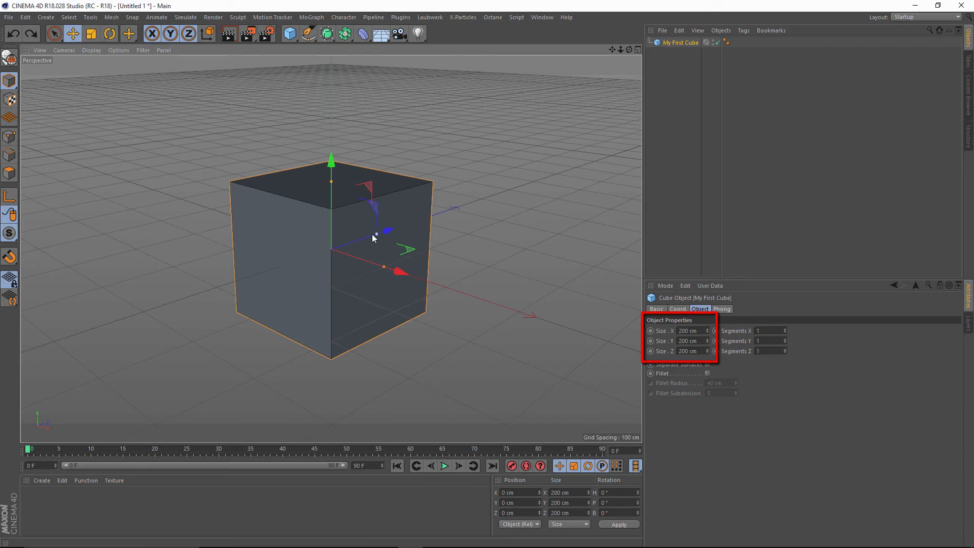
Resize the cube to about 53 cm in Z and 182 cm in X, and move it to about -11, 7, 44 cm.
left_click_drag(373, 233, 342, 239)
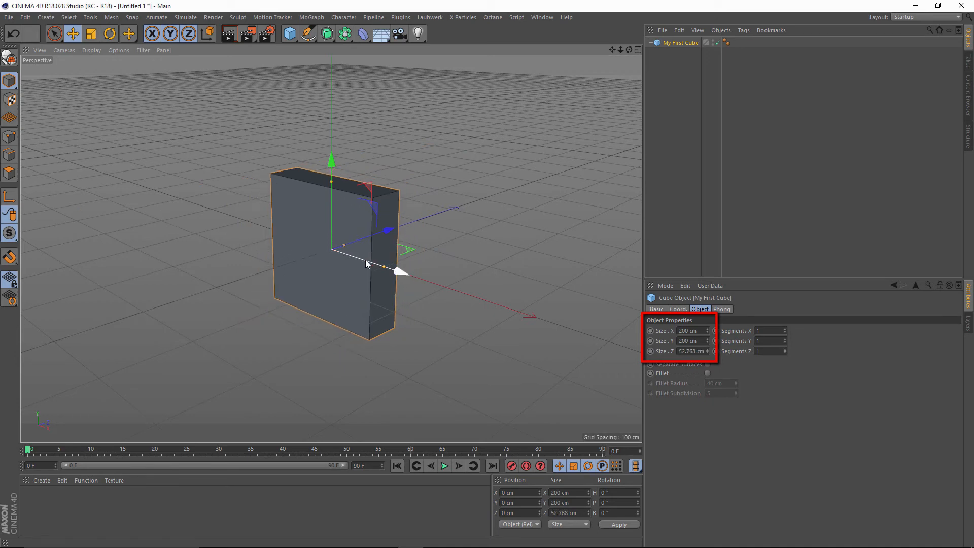
mouse_move(384, 266)
left_mouse_down()
mouse_move(339, 252)
mouse_move(386, 266)
mouse_move(378, 263)
left_mouse_up()
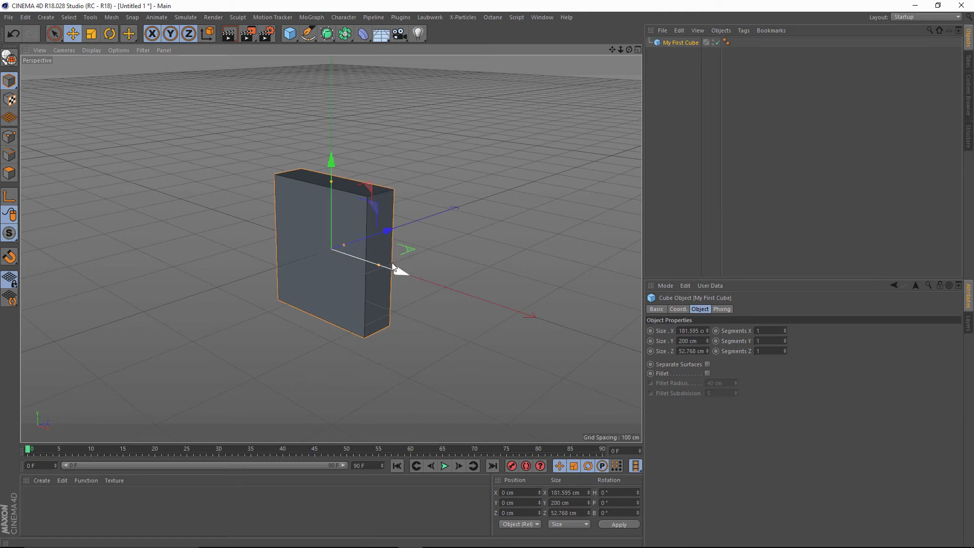
left_click_drag(409, 252, 393, 191)
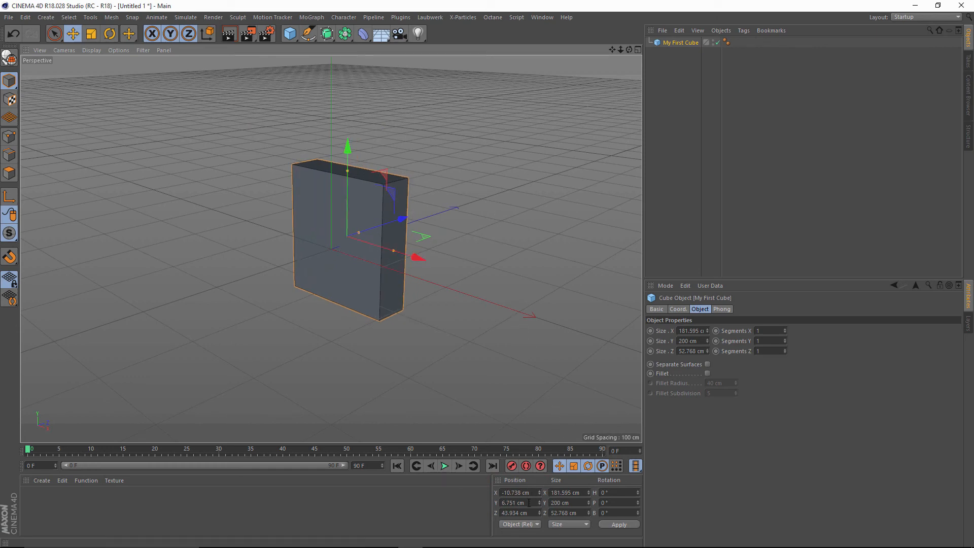
Set the cube's X, Y and Z position to 0.
left_click_drag(532, 493, 486, 494)
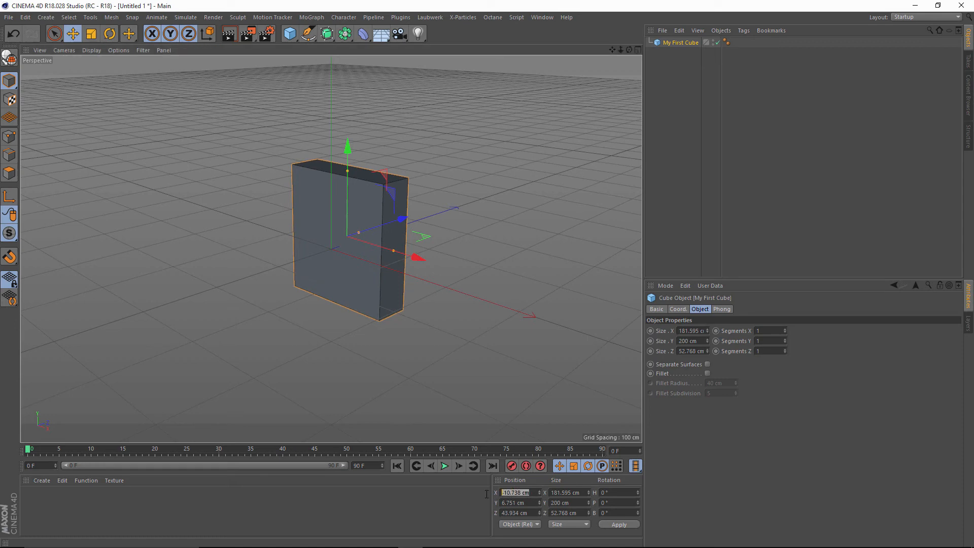
type("0")
key("Tab")
type("0")
key("Tab")
type("0")
key("Return")
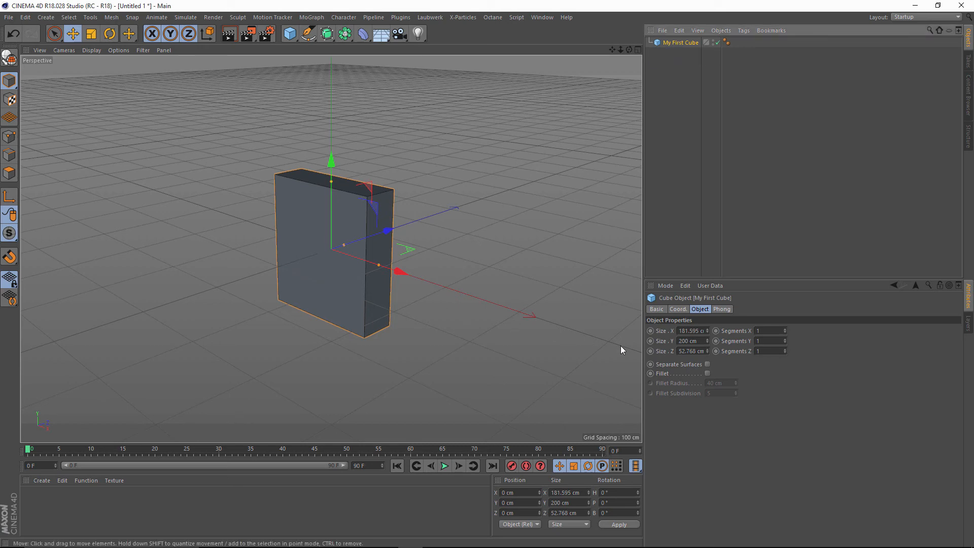
Enable the cube's fillet with a radius of about 5.3 cm, and switch the viewport display to Gouraud Shading.
left_click(707, 374)
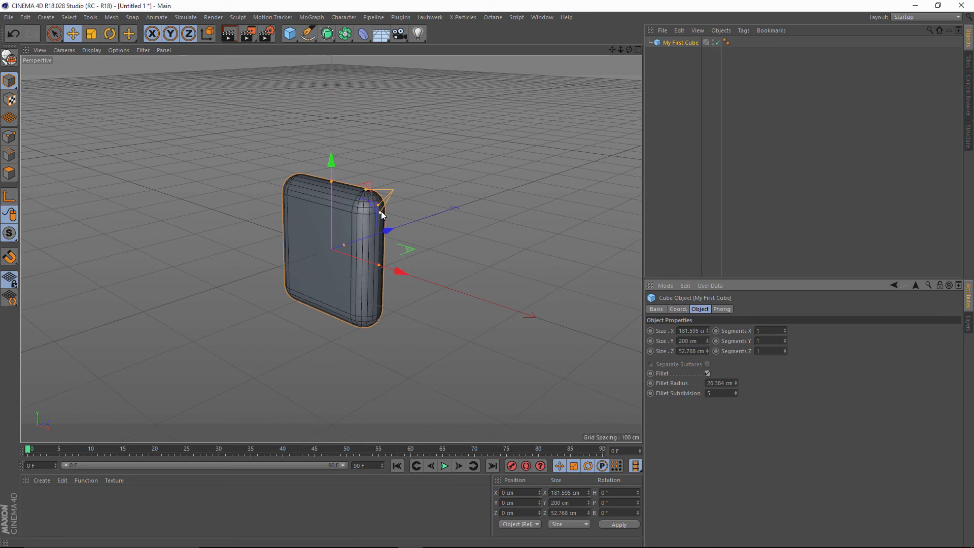
left_click_drag(383, 216, 380, 191)
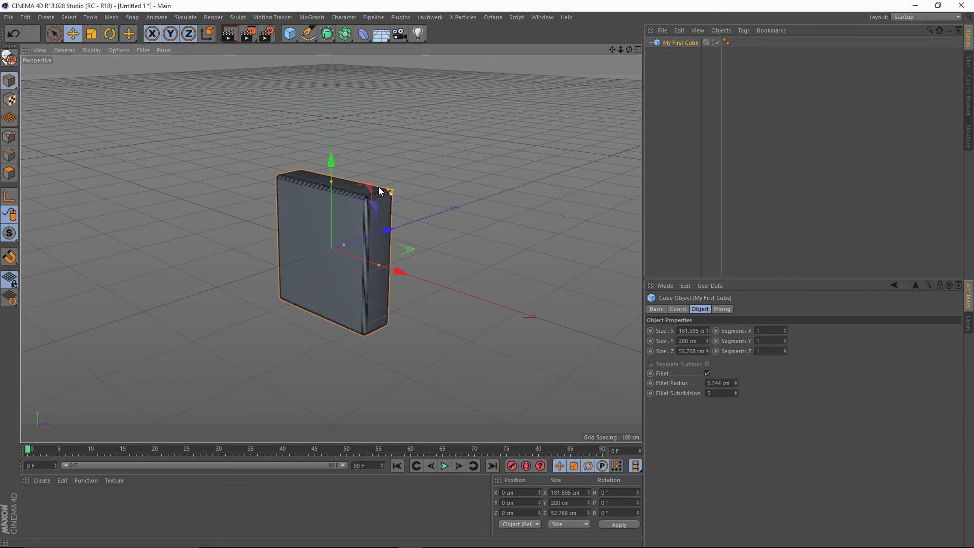
left_click(87, 51)
left_click(106, 65)
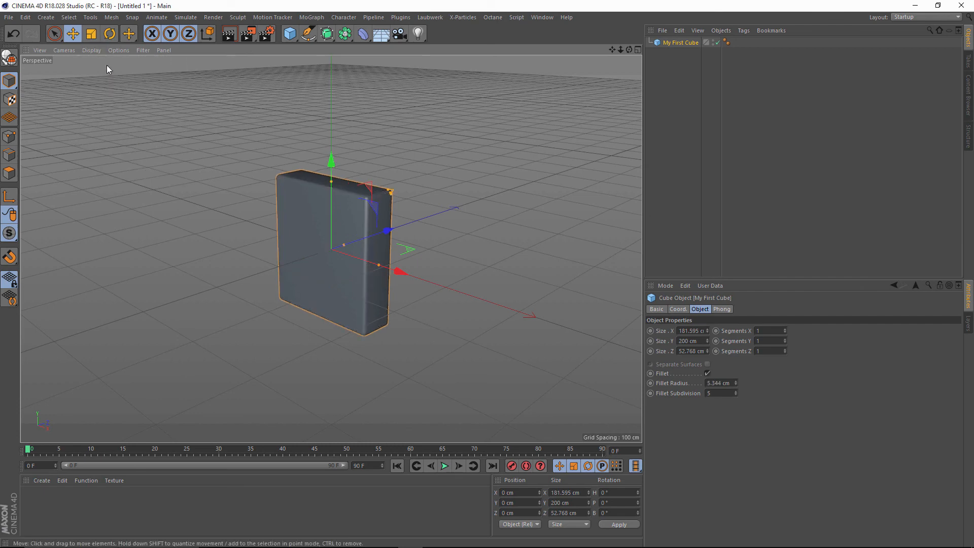
Delete My First Cube from the scene.
left_click_drag(620, 50, 613, 55)
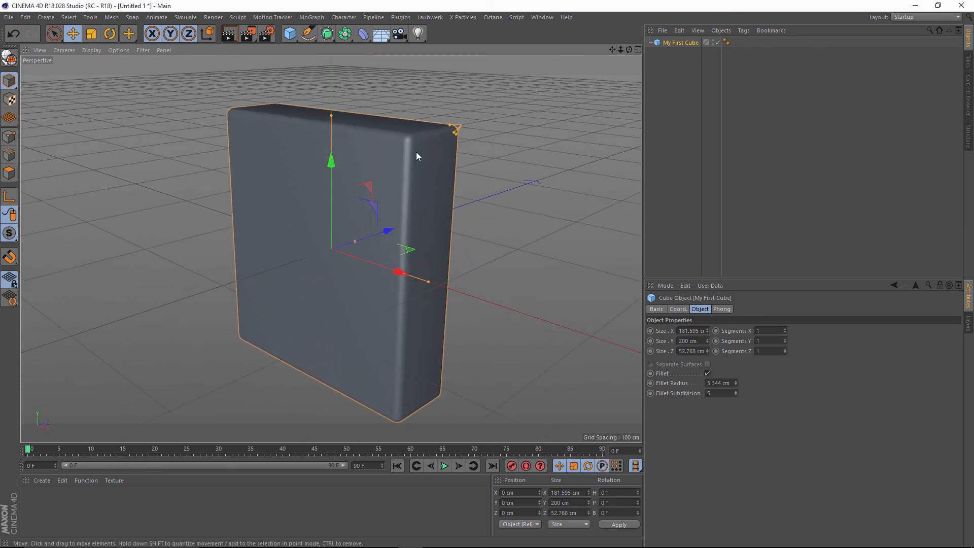
left_click_drag(623, 49, 552, 145)
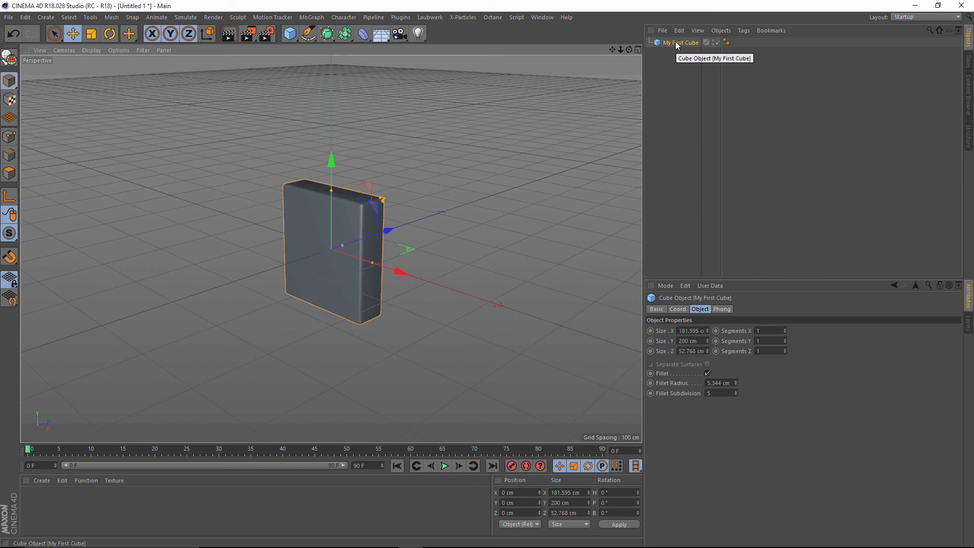
key("Delete")
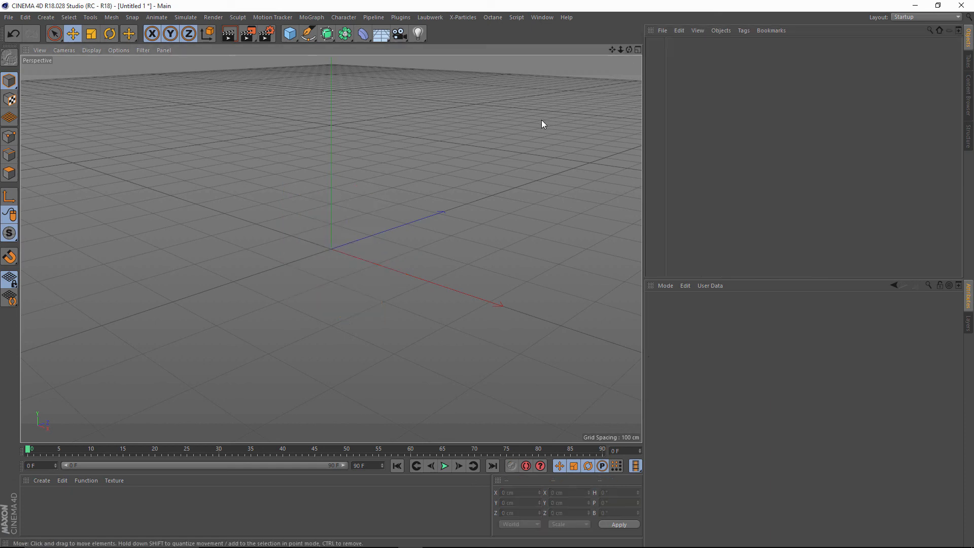